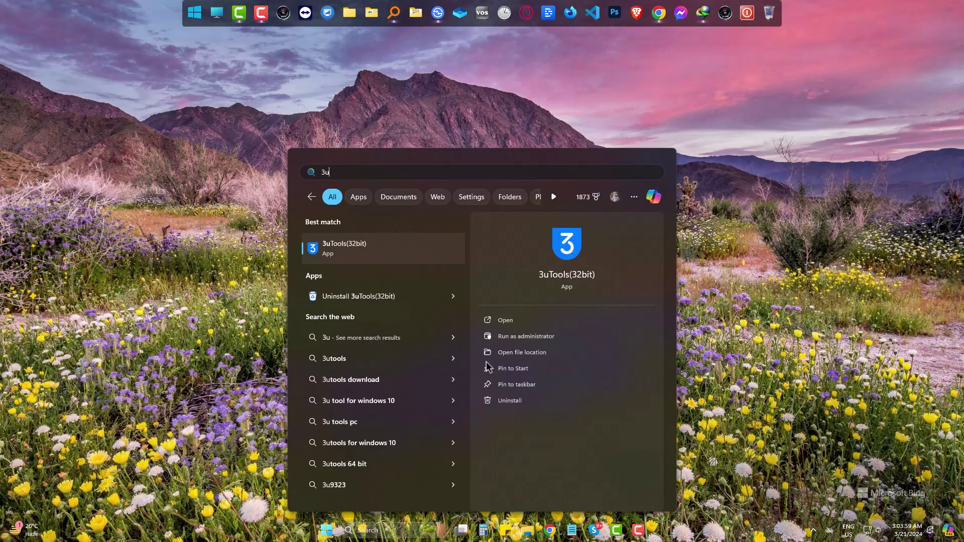
Launch 3uTools from the search results and let it detect the connected iPhone.
left_click(436, 249)
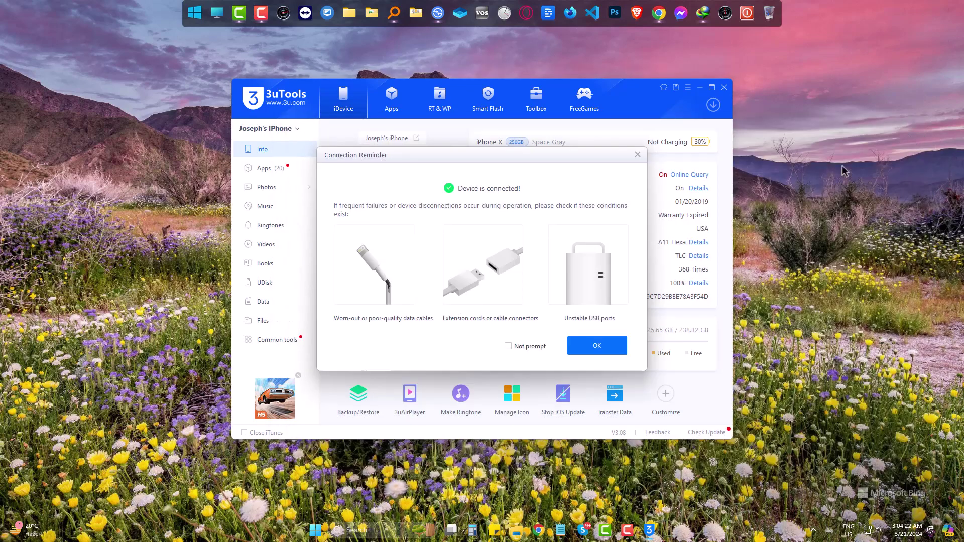
Dismiss the Connection Reminder to reveal 368 charge times and 100% battery life.
left_click(576, 351)
mouse_move(538, 376)
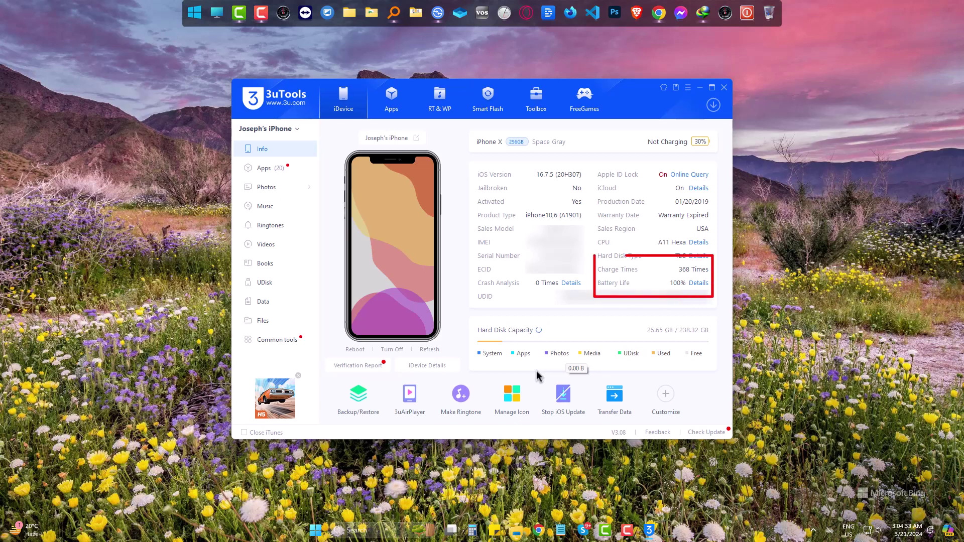
left_click(693, 269)
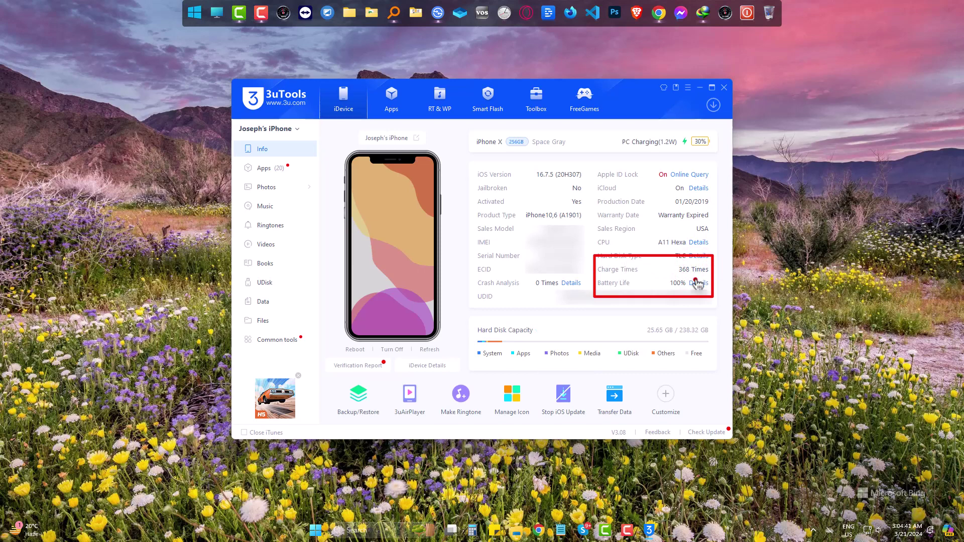
Open Battery Details from Battery Life, showing 2755mAh actual capacity and 31°C temperature.
left_click(696, 282)
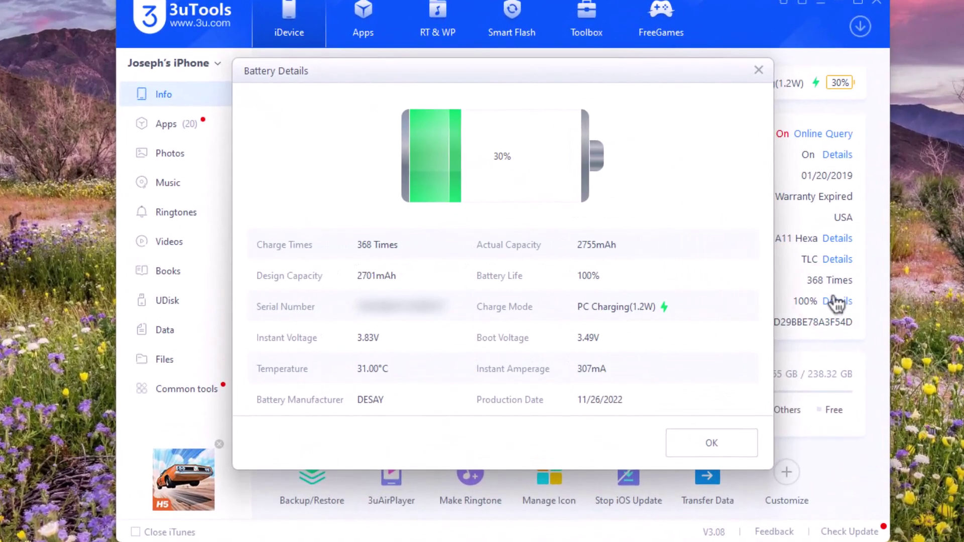